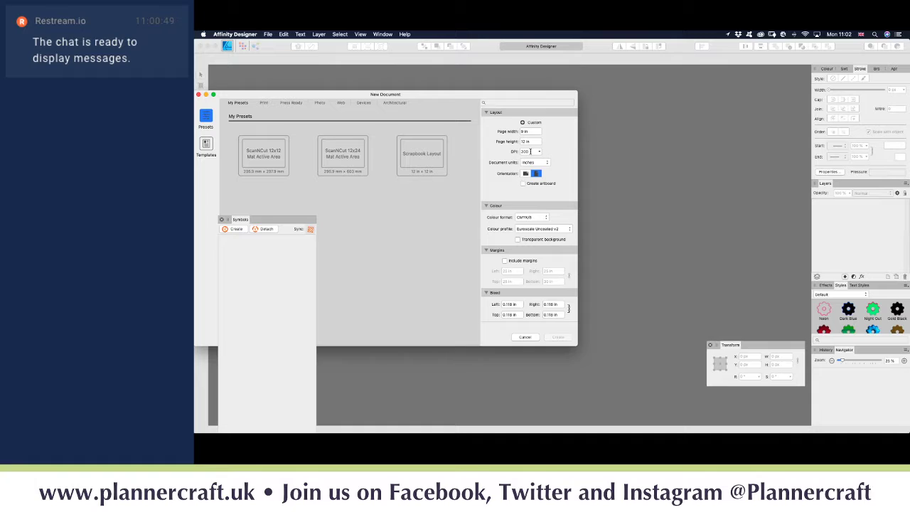
Set the new document's resolution to 96 DPI and its colour format to RGB/8.
left_click_drag(532, 152, 487, 148)
type("96")
left_click(535, 142)
left_click(534, 141)
left_click(532, 218)
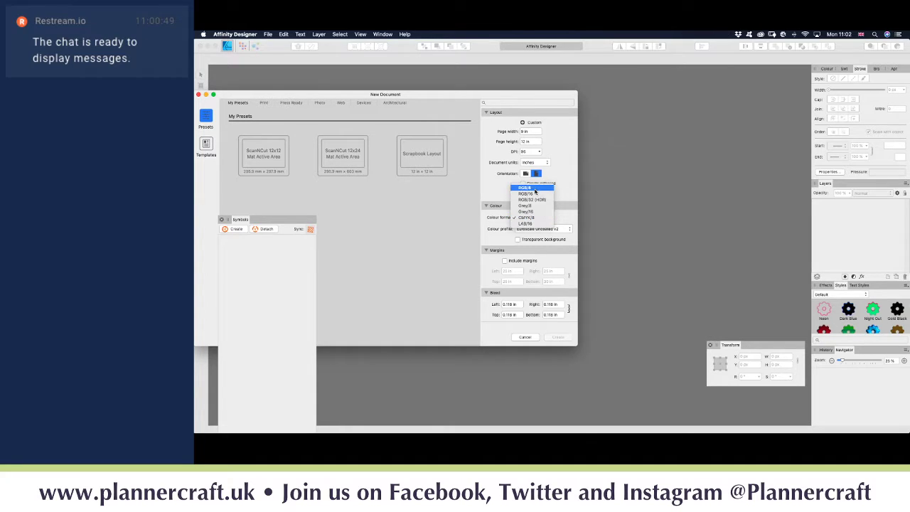
left_click(526, 187)
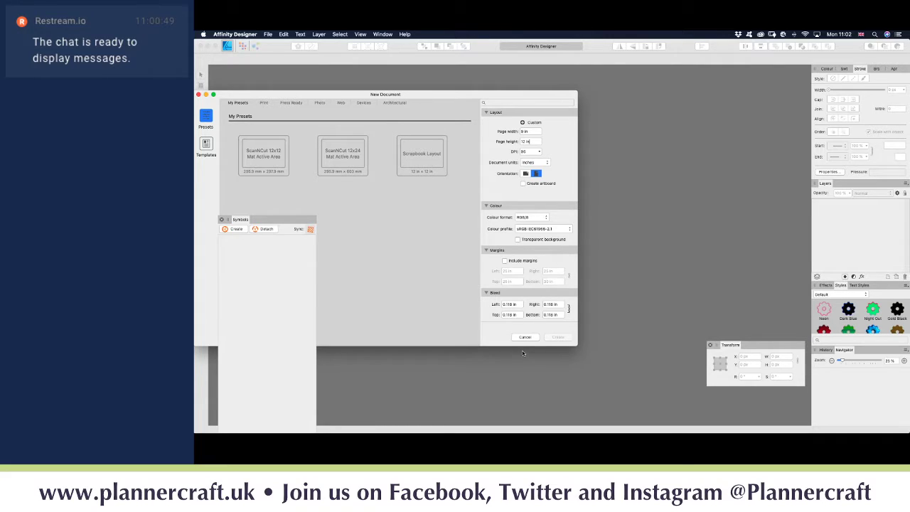
Set the new document's bleed to 0 in on all four sides.
left_click(520, 305)
type("0")
key("Tab")
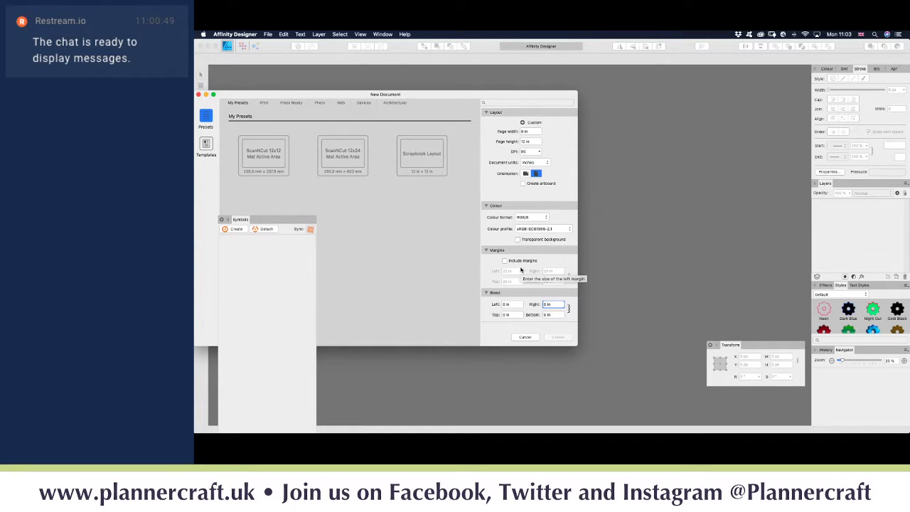
Save the current 9 in by 12 in page settings as a custom preset and name it 9x12 SNC.
left_click(536, 125)
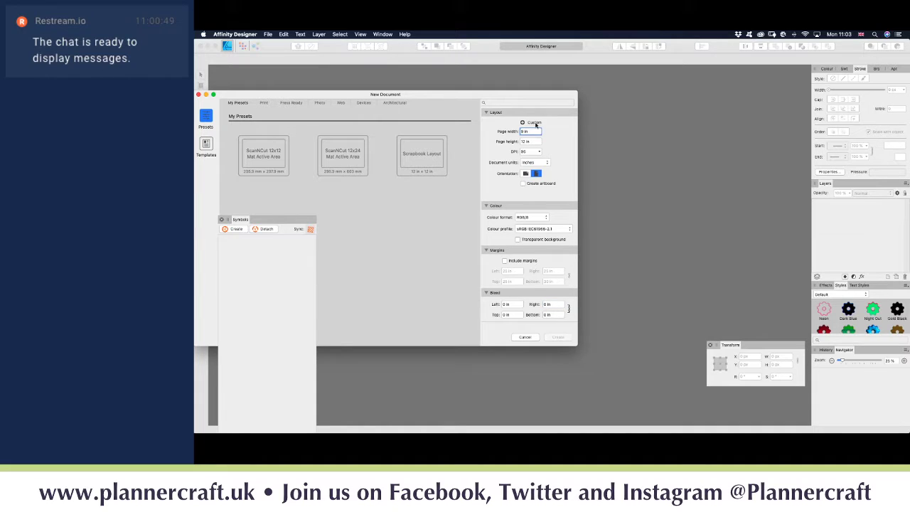
left_click(523, 122)
left_click_drag(262, 220, 747, 101)
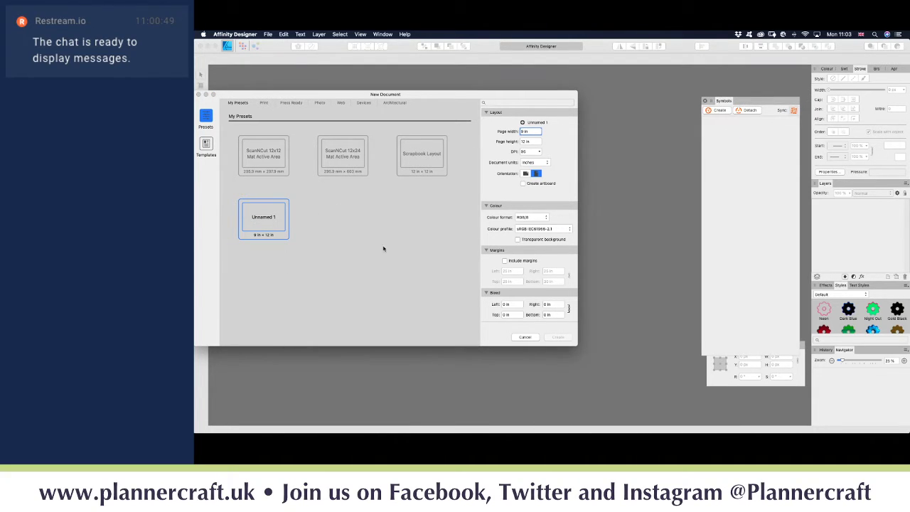
right_click(263, 217)
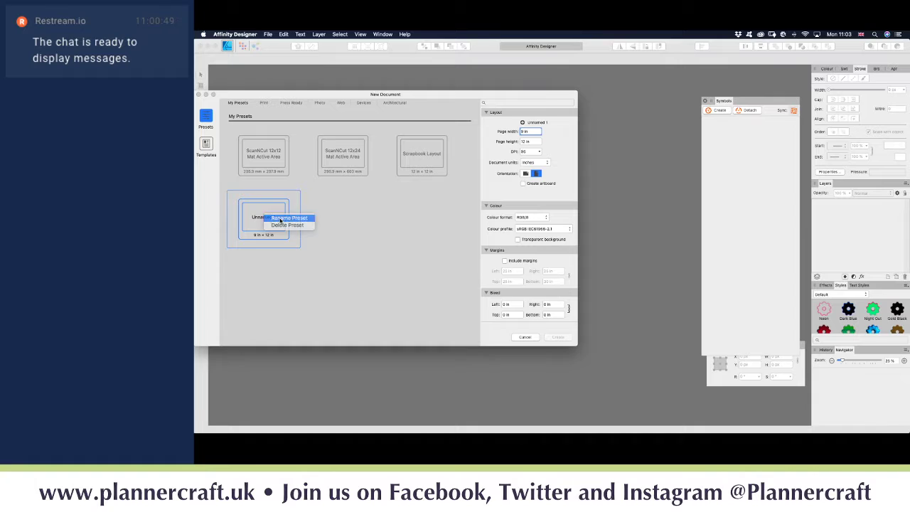
left_click(281, 221)
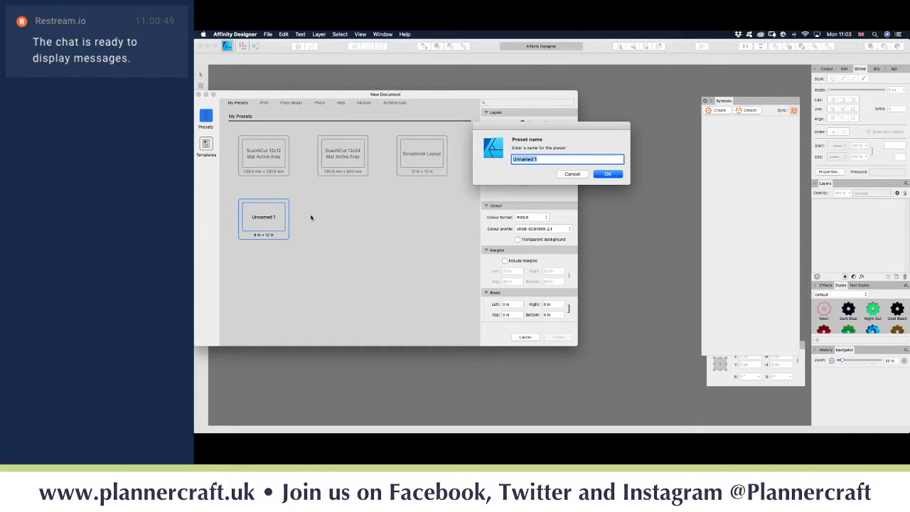
type("SNC")
left_click(608, 174)
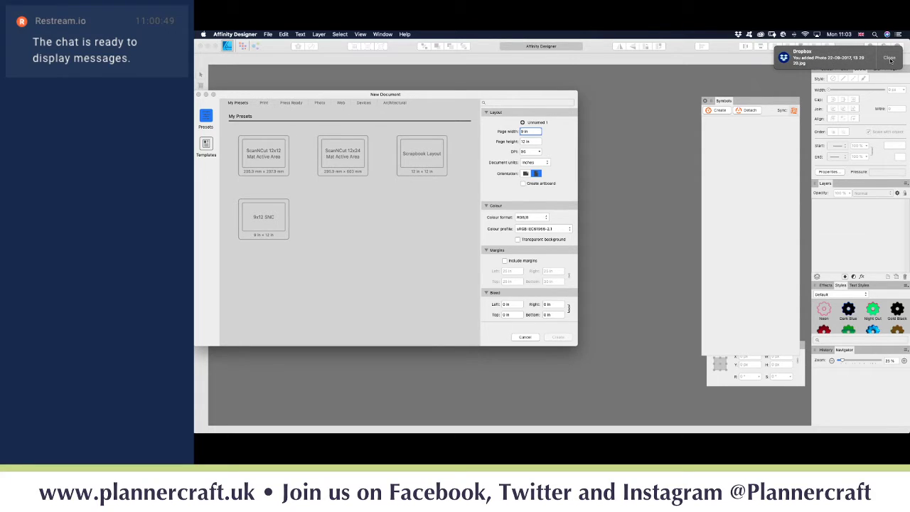
Create a new document from the 9x12 SNC preset.
left_click(889, 58)
left_click_drag(291, 98, 328, 87)
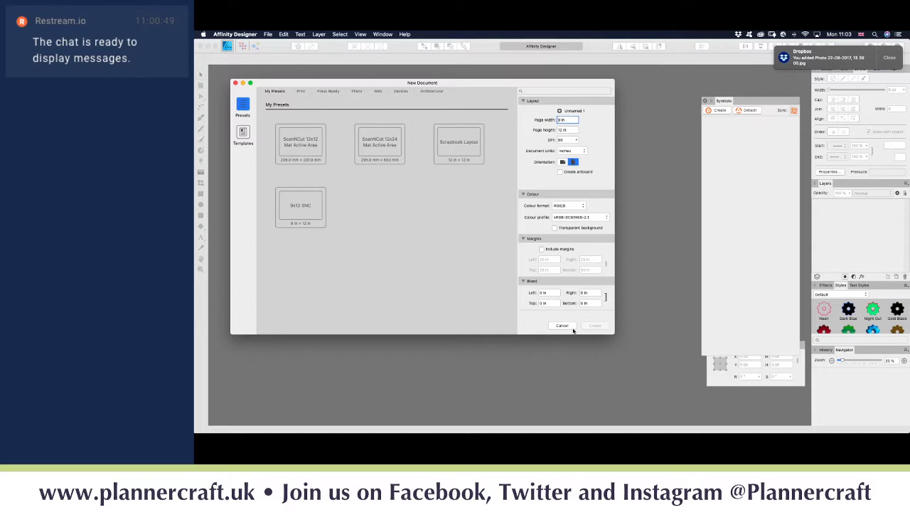
left_click(561, 326)
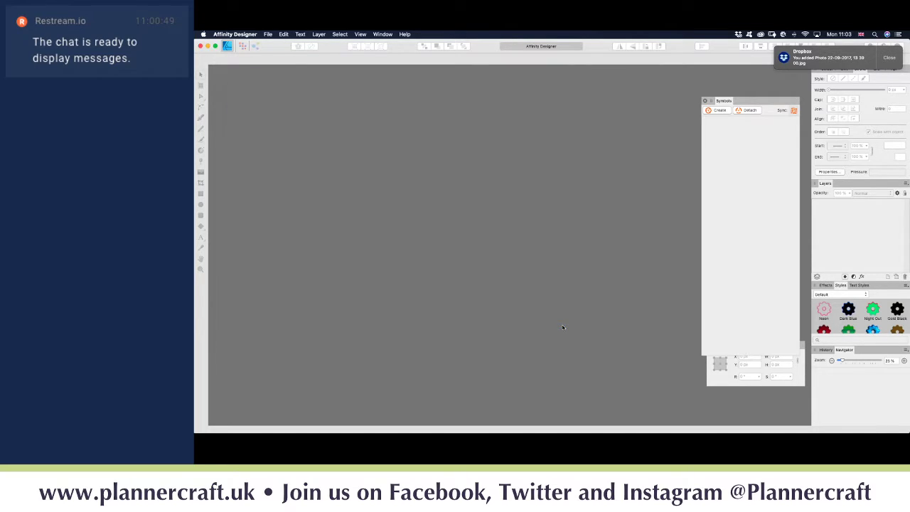
key("super+n")
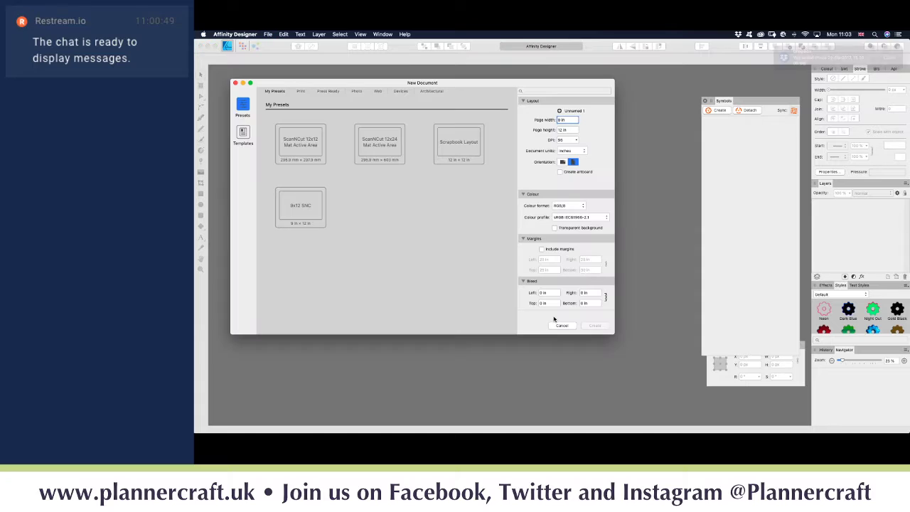
left_click(306, 215)
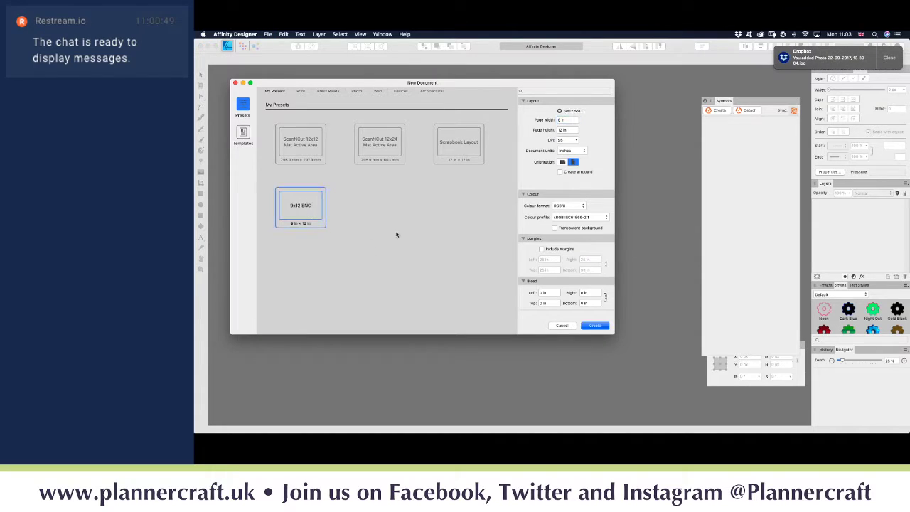
left_click(594, 327)
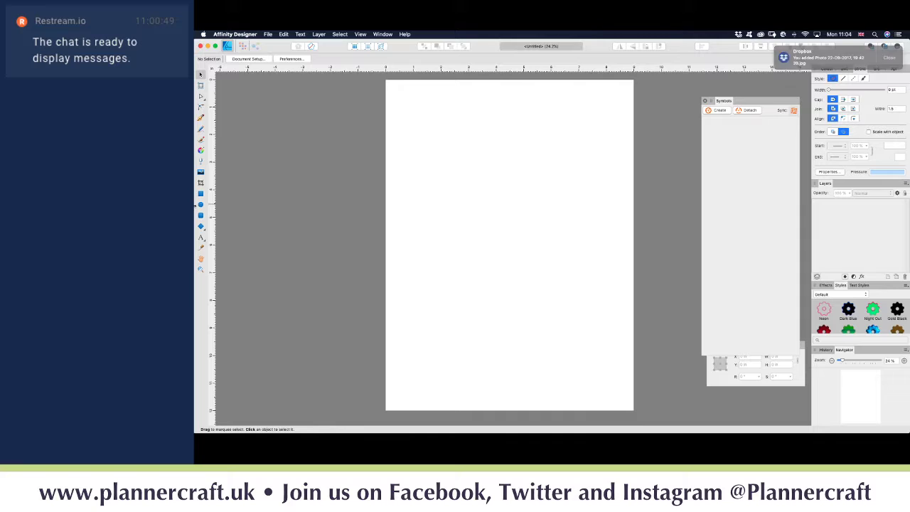
Draw a pie shape about 4.8 in across on the upper page and narrow it to a wedge spanning about 37° to 71°.
left_click(201, 227)
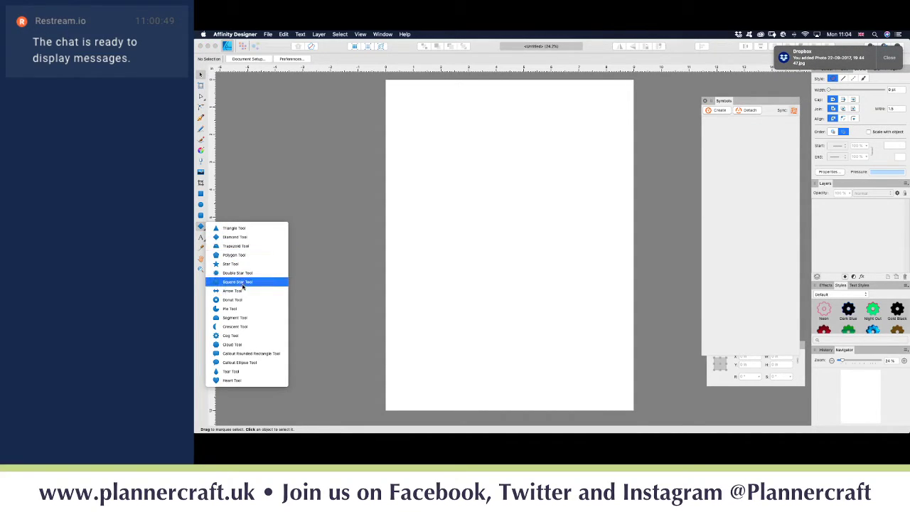
left_click(239, 308)
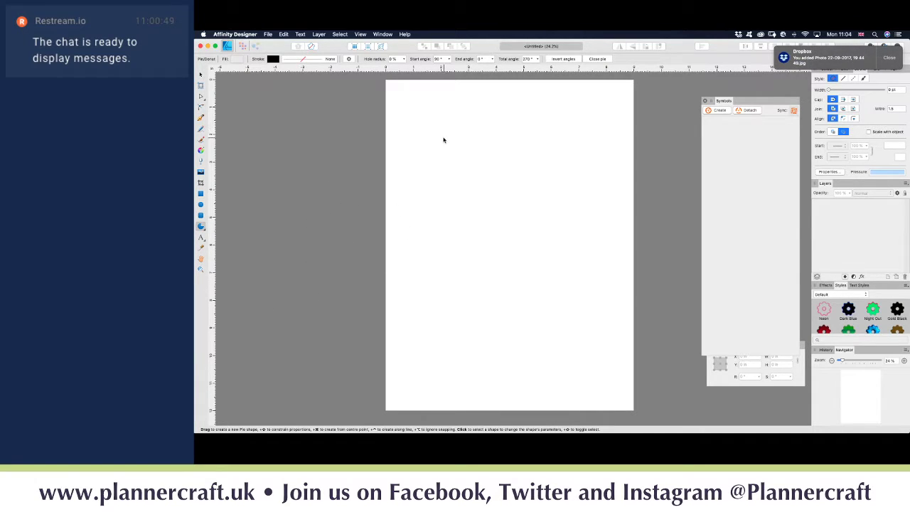
left_click_drag(443, 137, 590, 254)
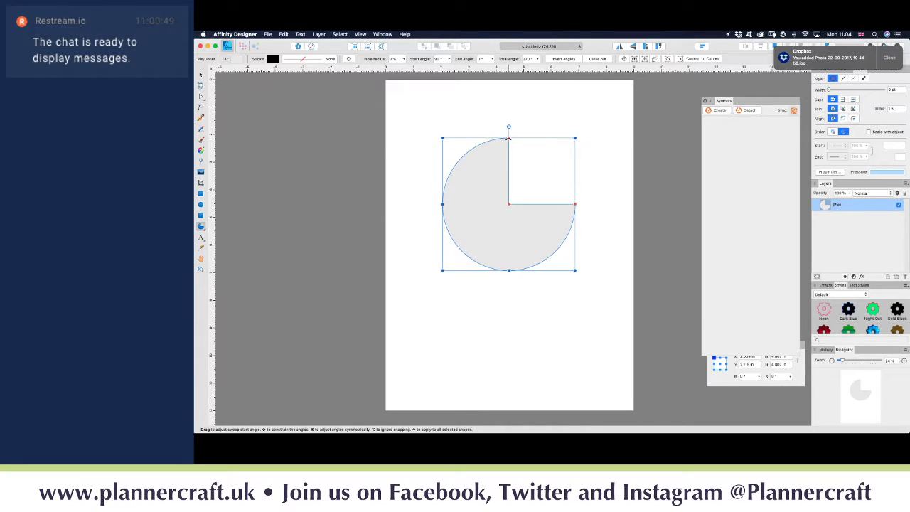
mouse_move(509, 137)
left_mouse_down()
mouse_move(518, 138)
mouse_move(463, 134)
mouse_move(495, 140)
left_mouse_up()
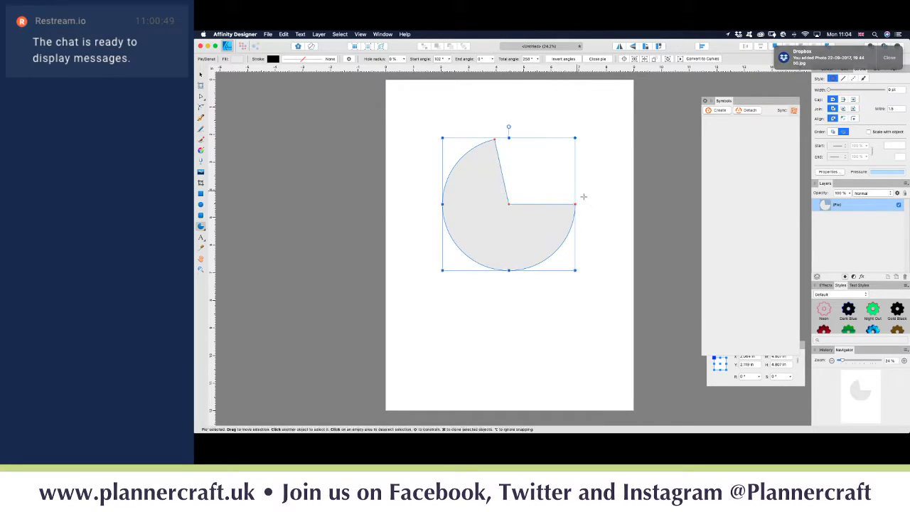
left_click_drag(574, 203, 580, 148)
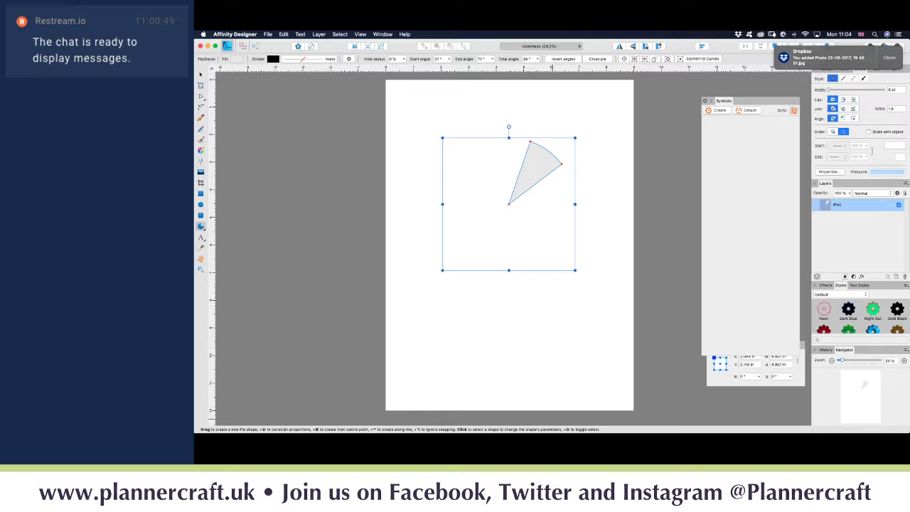
Switch to CanvasWorkspace and place a plain circle on the mat with a V-notched circle below it.
mouse_move(602, 416)
left_click(716, 414)
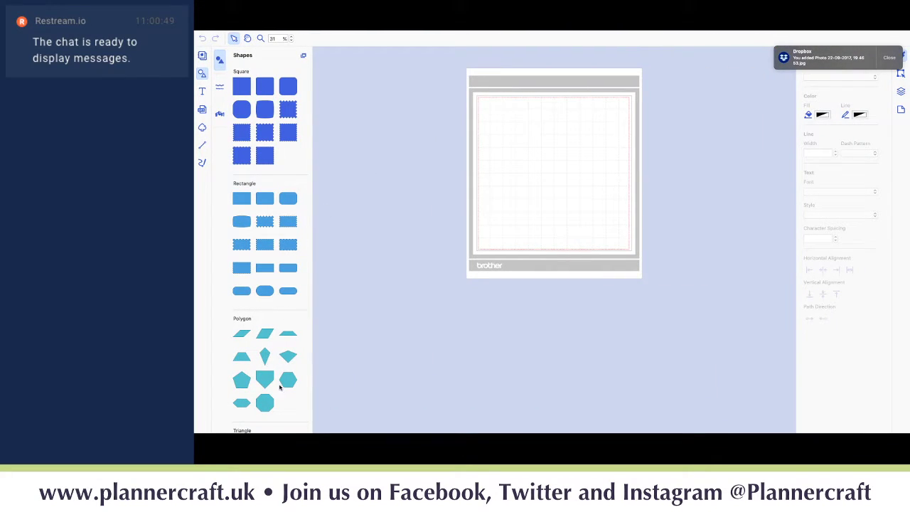
scroll(279, 395, "down", 10)
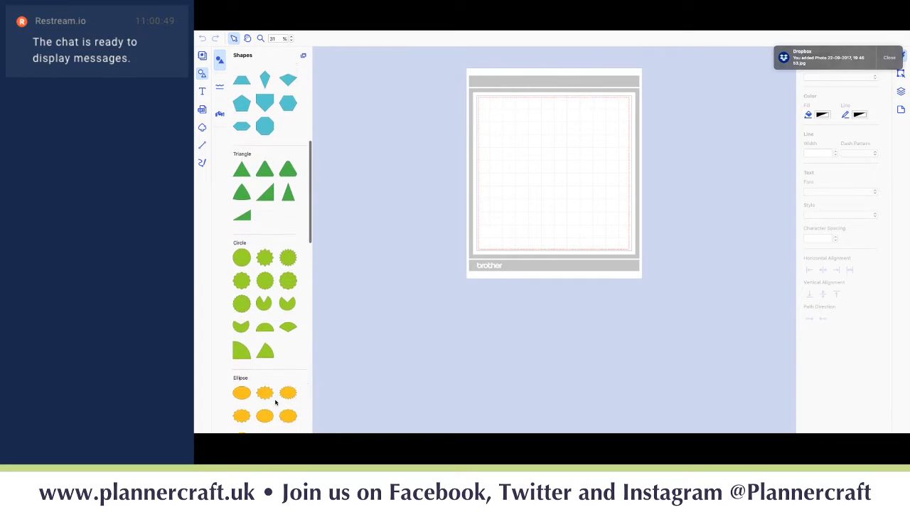
left_click(241, 243)
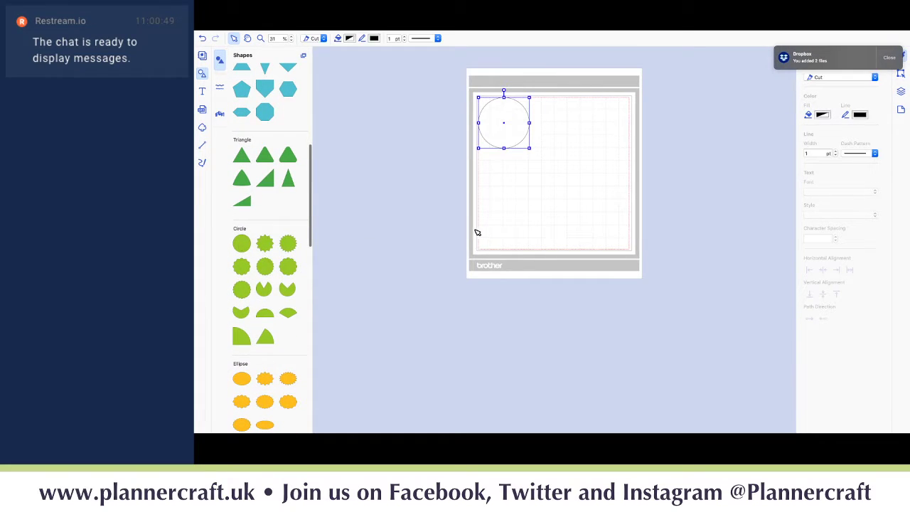
left_click_drag(519, 122, 561, 153)
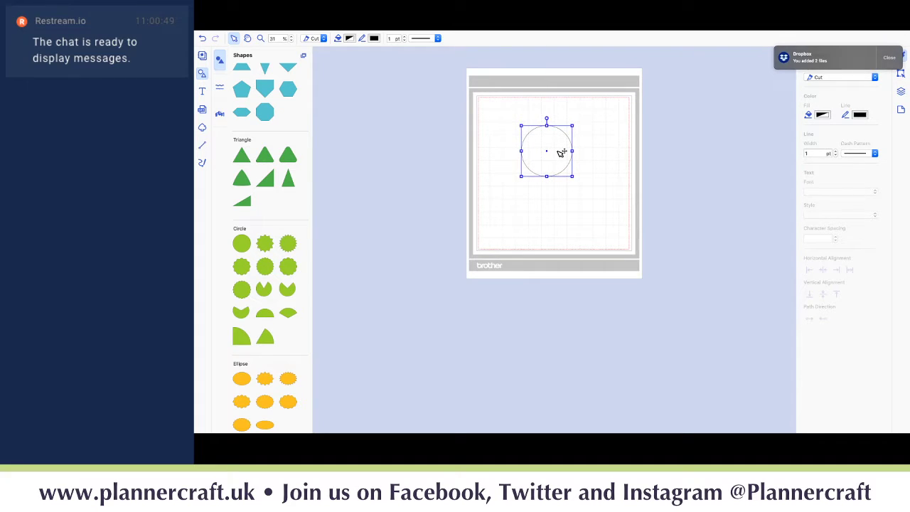
left_click(264, 289)
left_click_drag(519, 126, 560, 227)
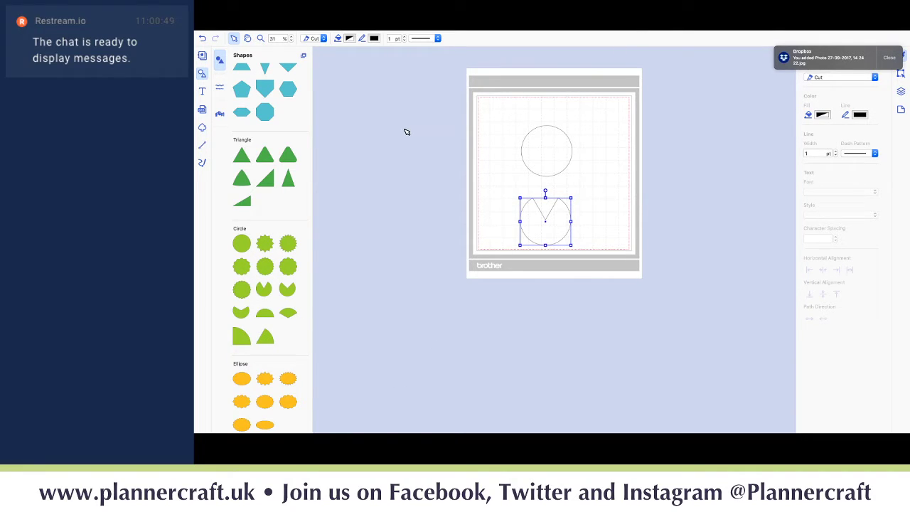
Add a square covering the left half of the plain circle and stretch it to about 5.4 in tall, beyond the circle's top and bottom.
scroll(259, 105, "up", 5)
scroll(259, 105, "up", 4)
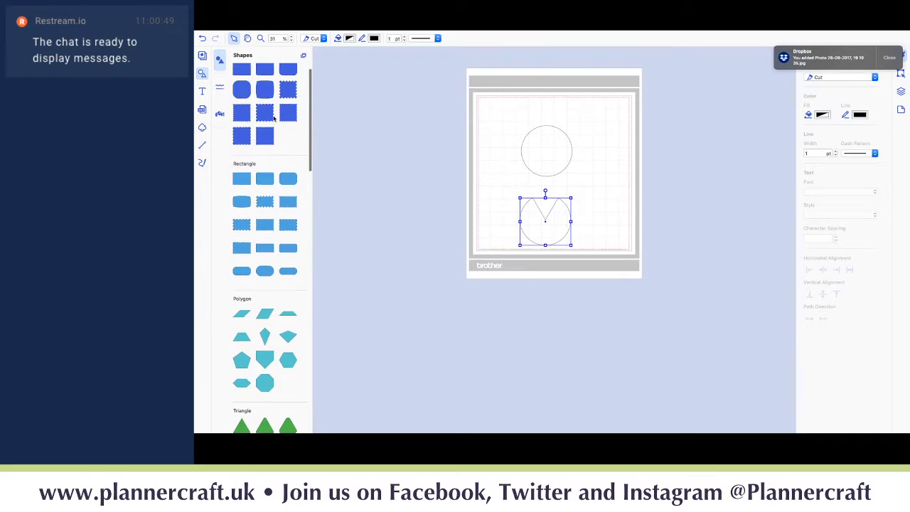
left_click(236, 86)
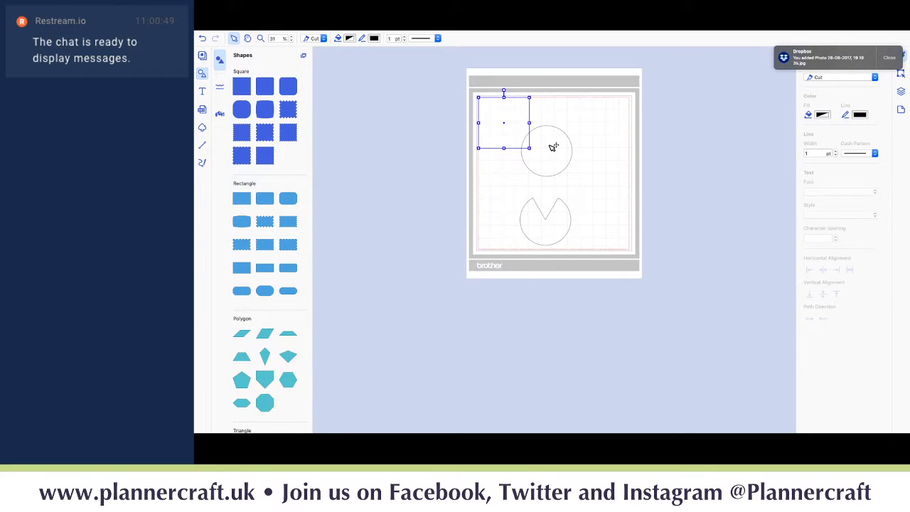
left_click_drag(502, 115, 522, 142)
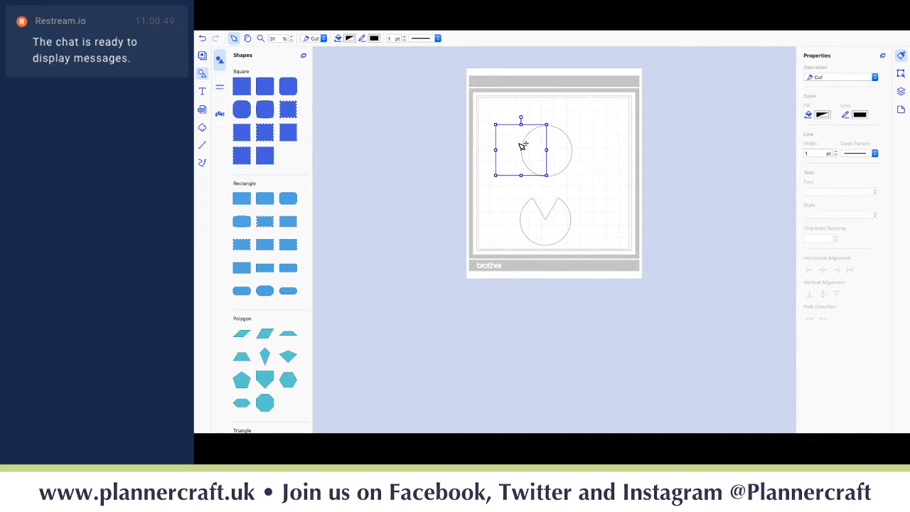
left_click_drag(520, 177, 520, 186)
left_click_drag(520, 121, 521, 112)
Subtract the stretched rectangle from the plain circle with Remove Overlap to leave its right half.
left_click_drag(535, 173, 570, 161)
left_click(583, 166)
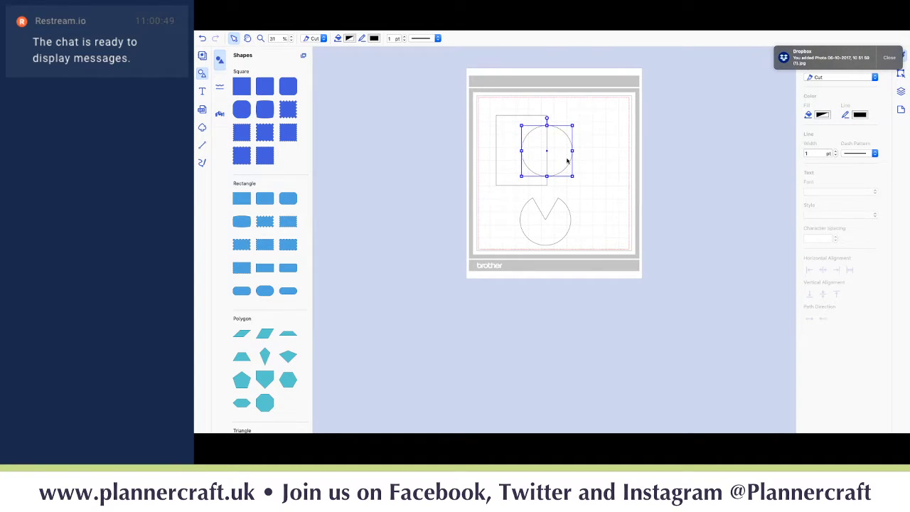
left_click(513, 161, "shift")
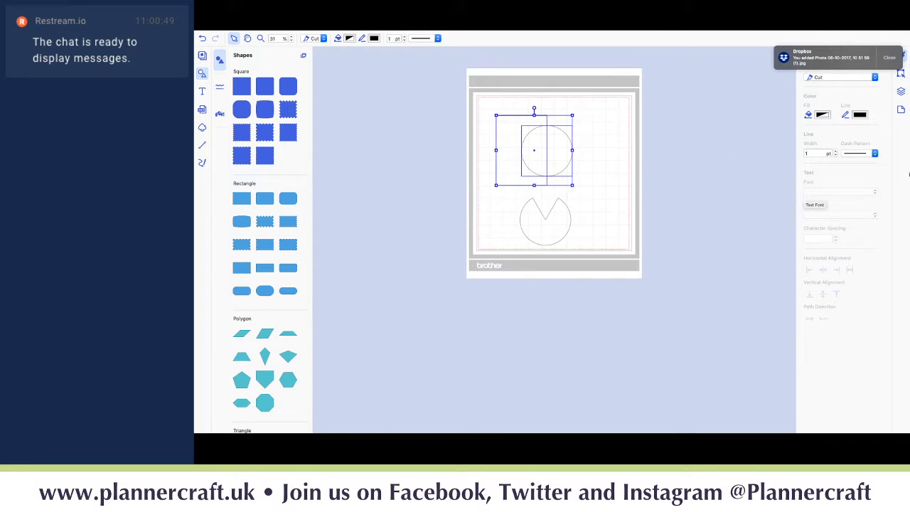
left_click(900, 73)
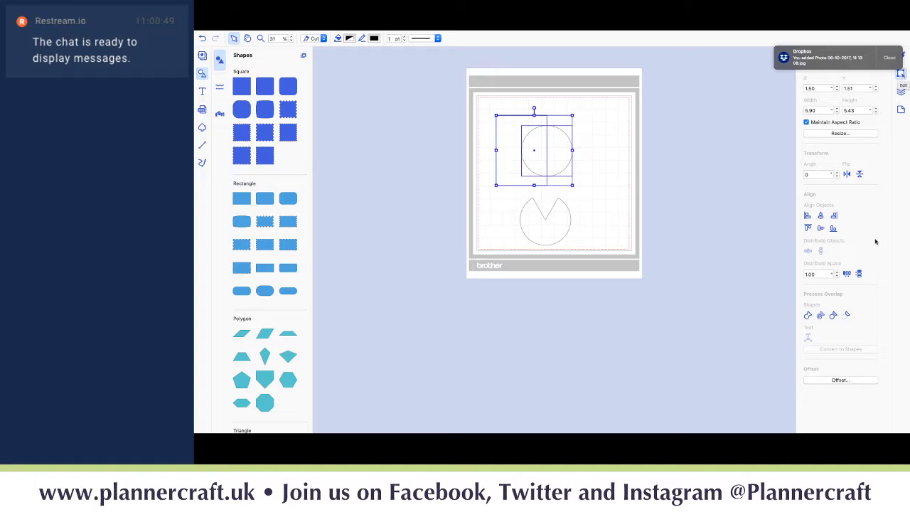
left_click(846, 316)
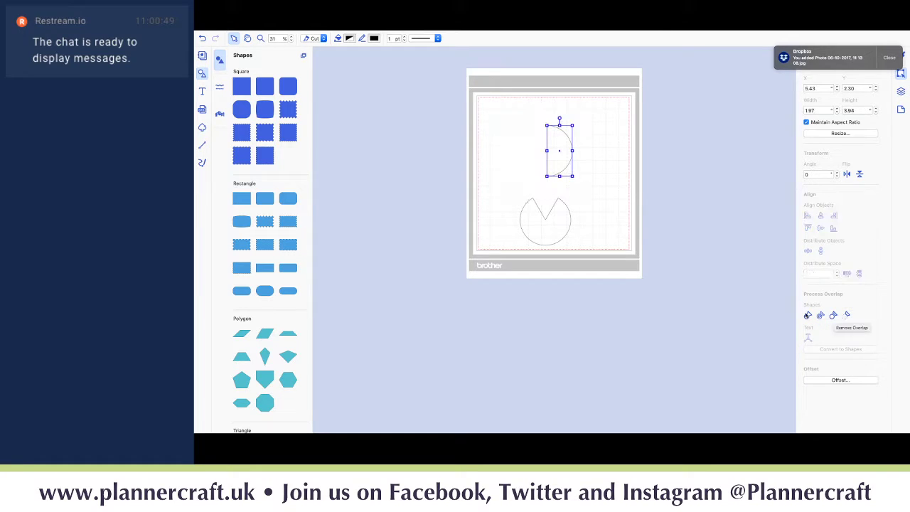
left_click(617, 187)
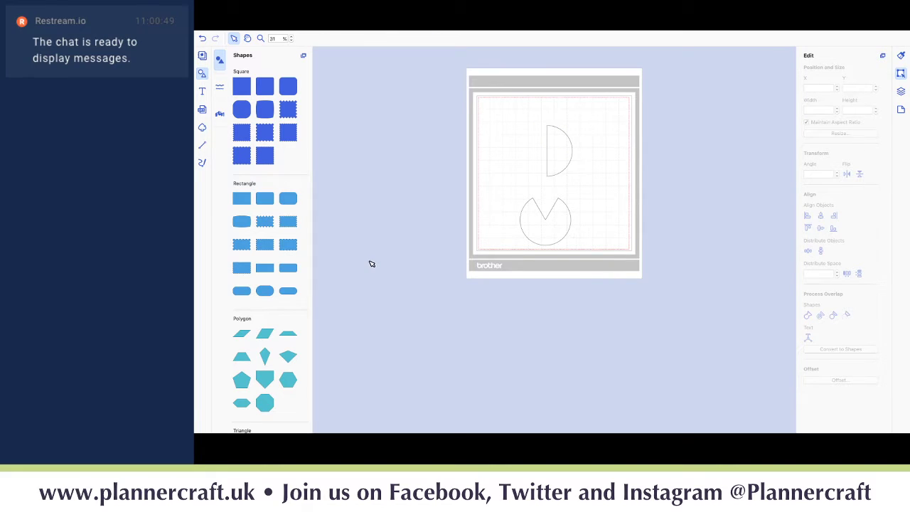
Add a square to the mat, rotate it to 320° and place it over the lower part of the half circle.
left_click(247, 87)
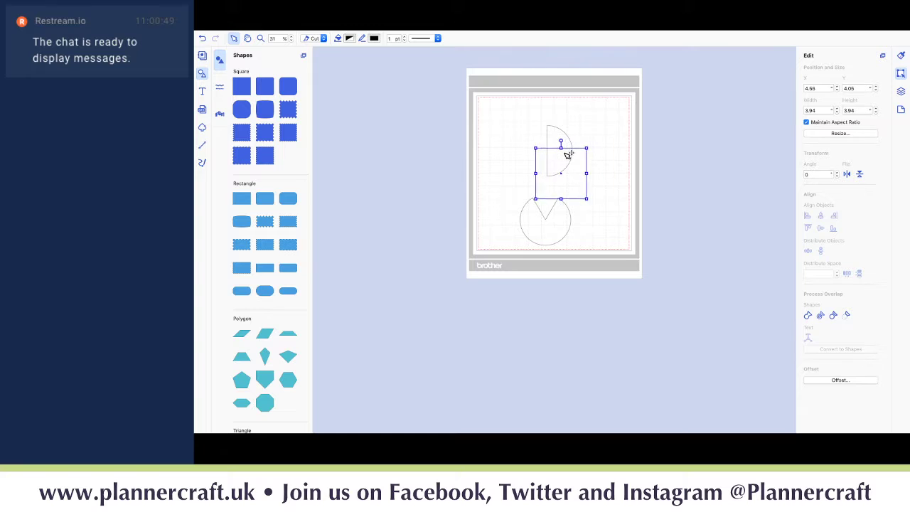
left_click_drag(568, 155, 532, 156)
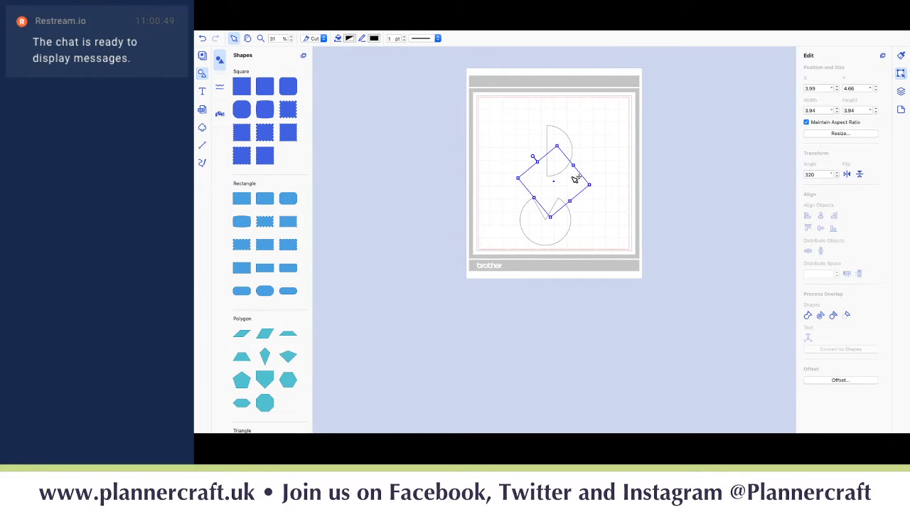
left_click_drag(564, 187, 581, 174)
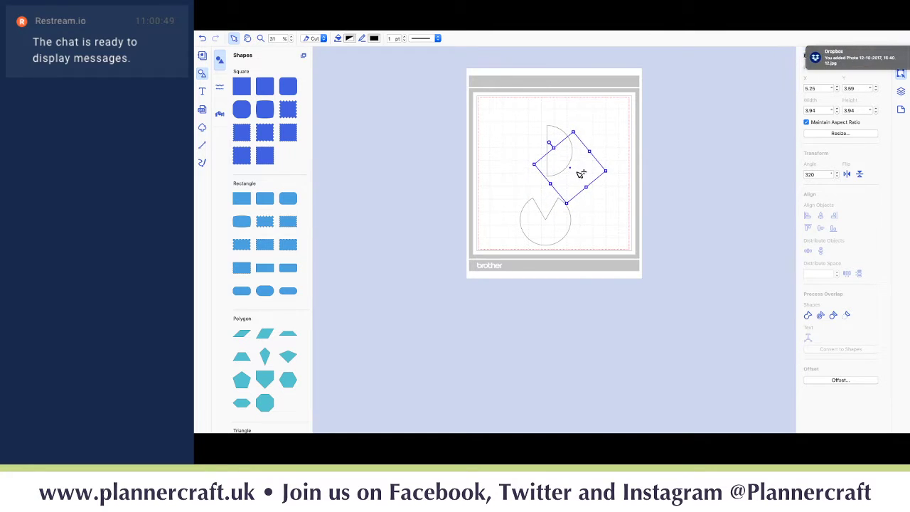
Adjust the half circle and rotated square so the square's upper-left edge passes through the midpoint of the half circle's straight side.
left_click(559, 138)
left_click_drag(557, 139, 558, 145)
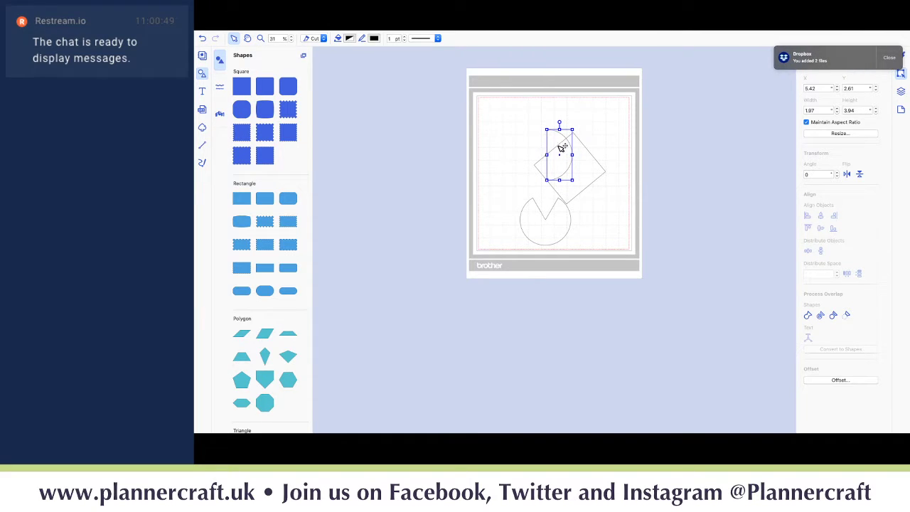
left_click(562, 147)
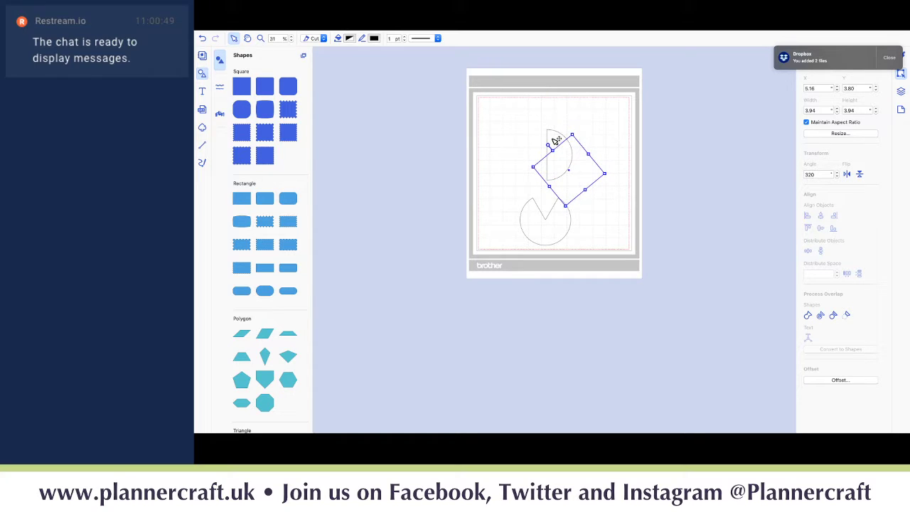
left_click(557, 140)
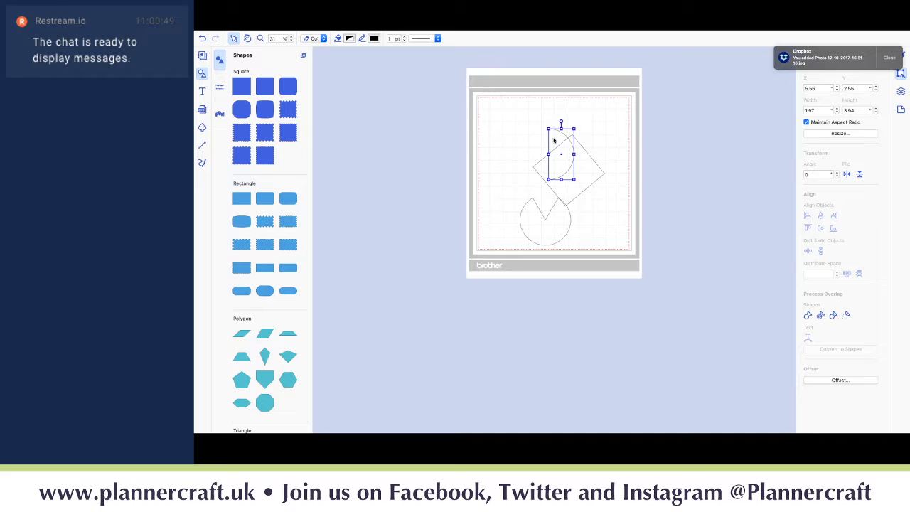
Subtract the rotated square from the half circle with Remove Overlap to leave a pie wedge, and deselect it.
left_click(593, 176, "shift")
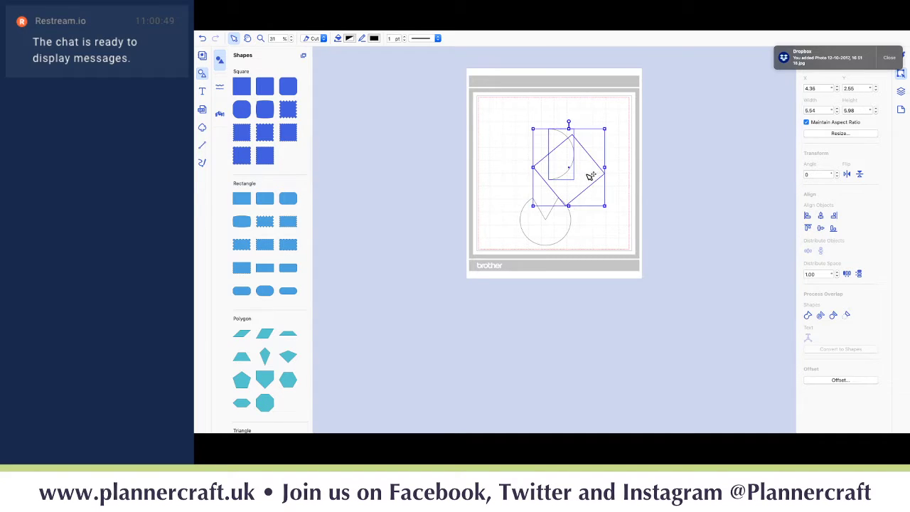
left_click(846, 315)
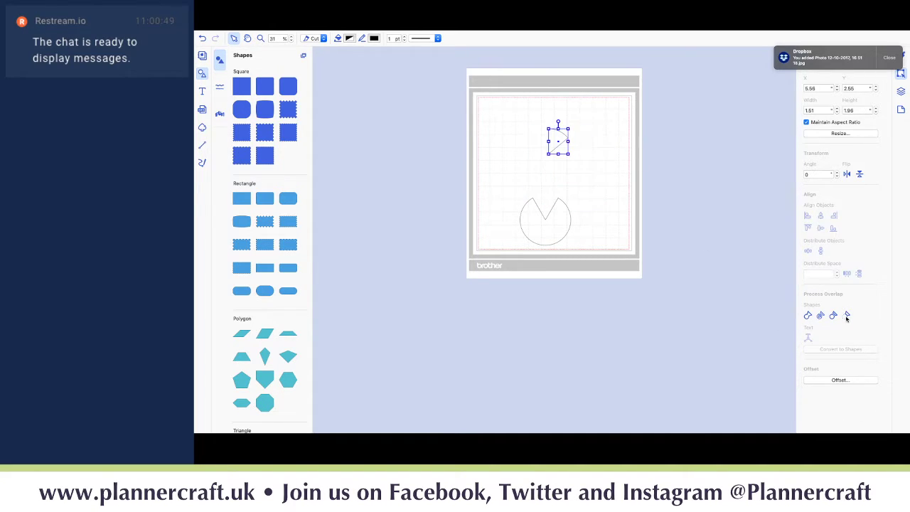
left_click(606, 186)
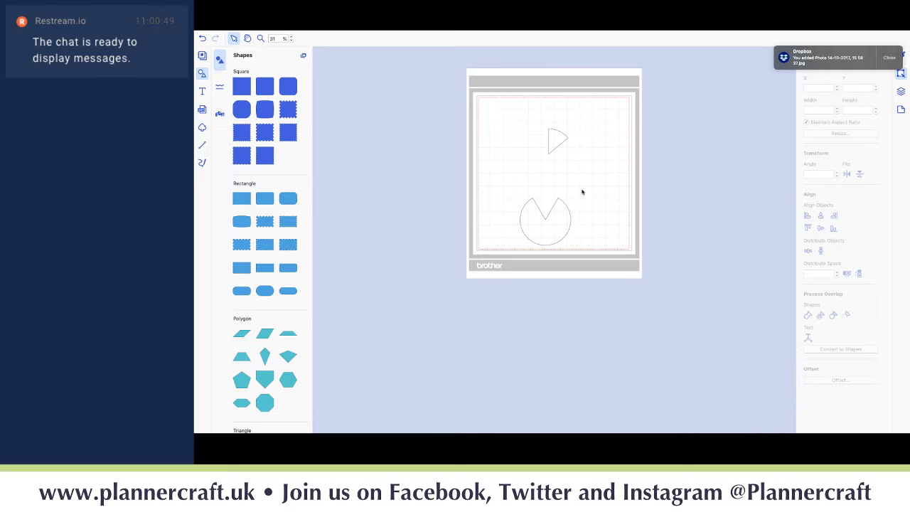
Switch to Affinity Designer, duplicate the pie wedge in place and activate the Pie tool on the copy.
mouse_move(471, 420)
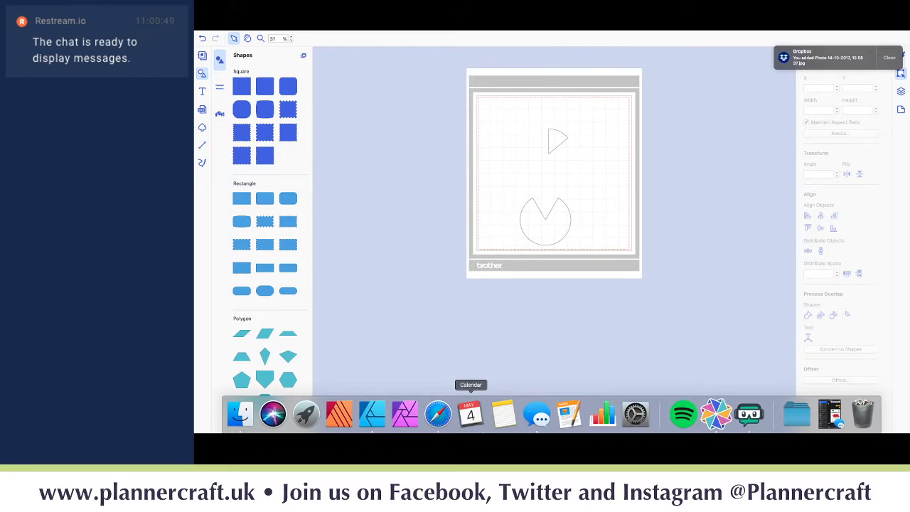
left_click(371, 425)
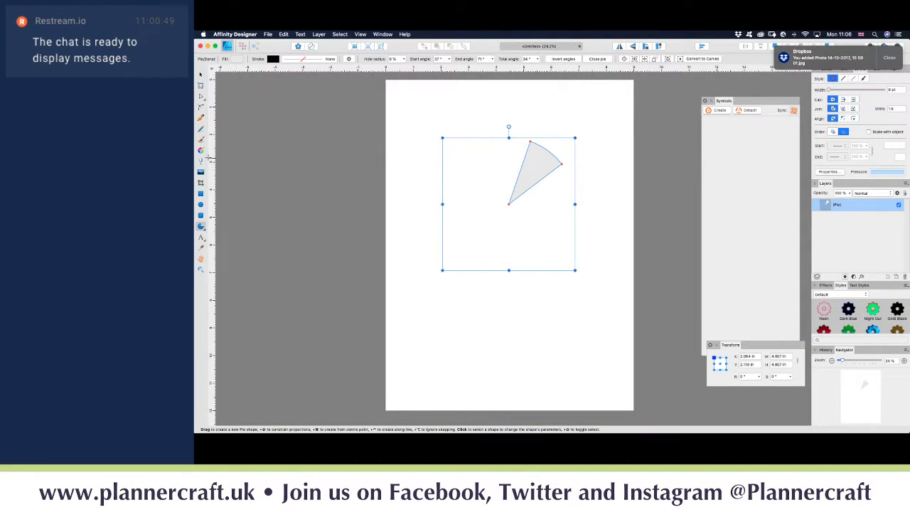
left_click(201, 75)
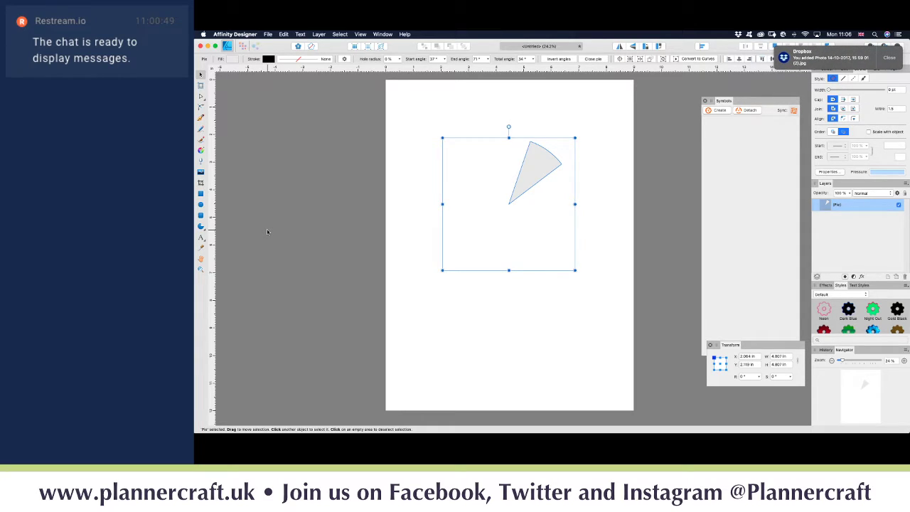
key("super+j")
left_click(200, 227)
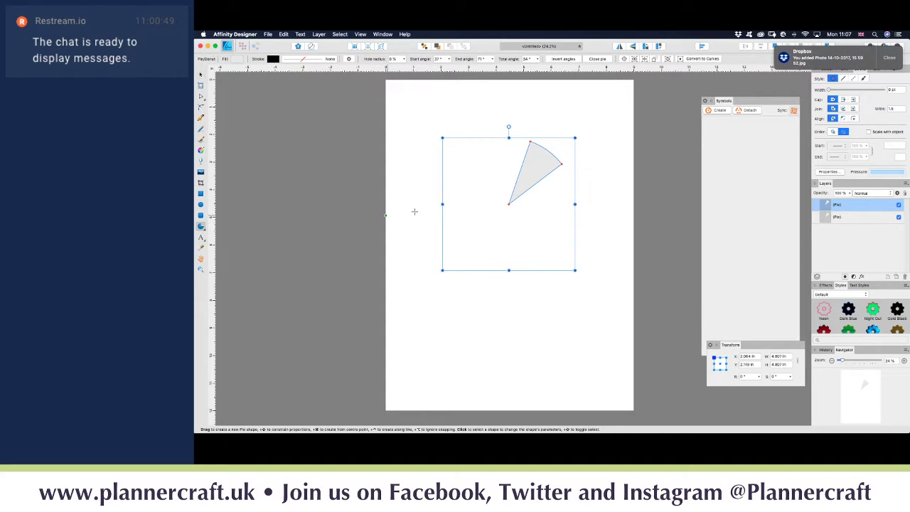